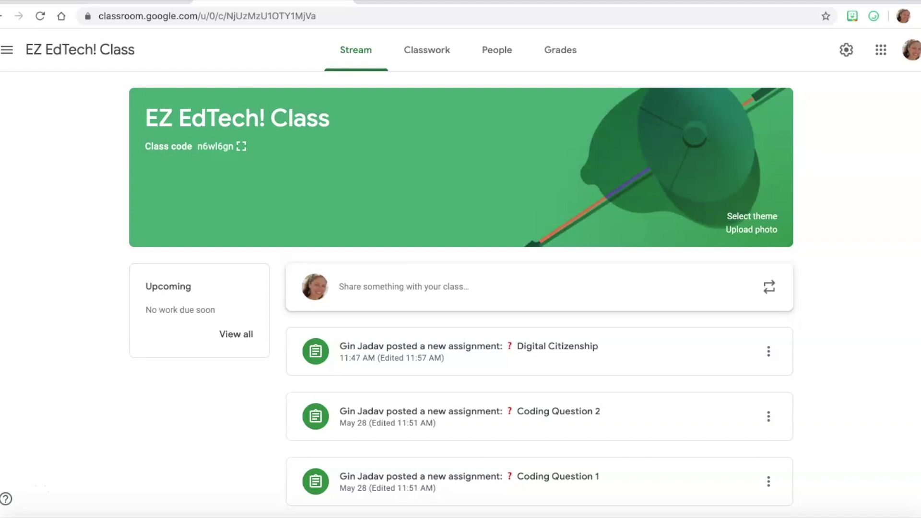
Step: Open the Grades table for EZ EdTech! Class from its Classwork page
left_click(432, 65)
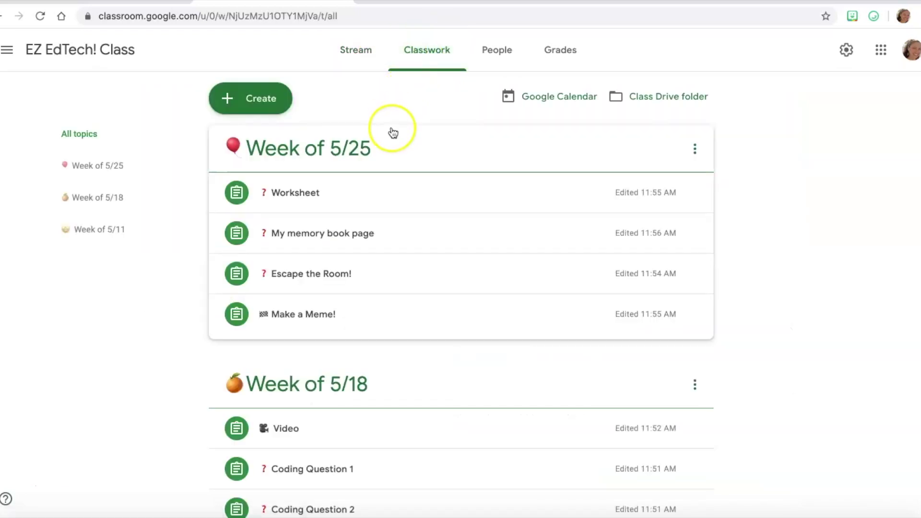
left_click(581, 61)
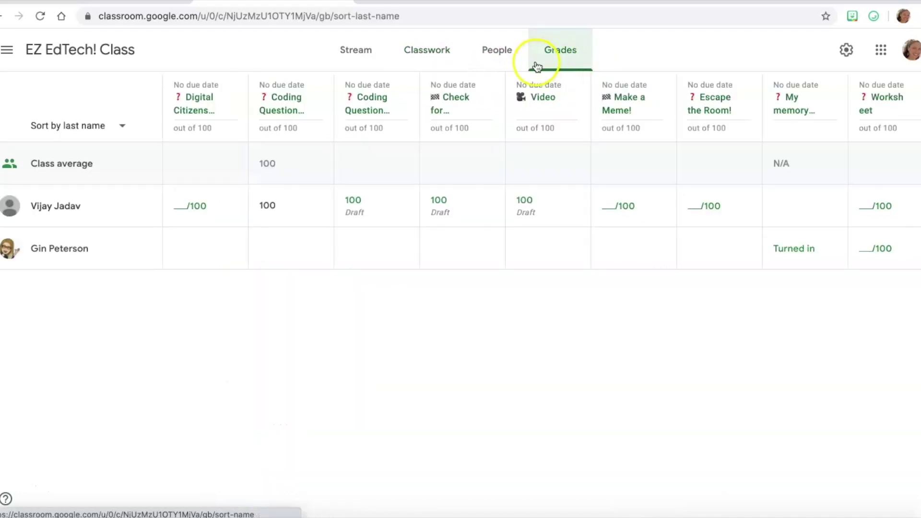
Step: Start returning the ungraded Digital Citizenship work, then cancel it
left_click(233, 92)
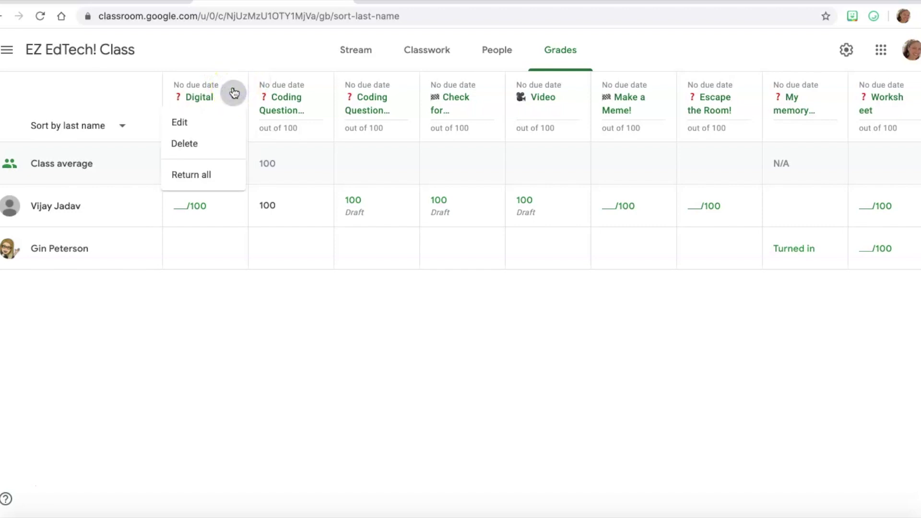
left_click(212, 178)
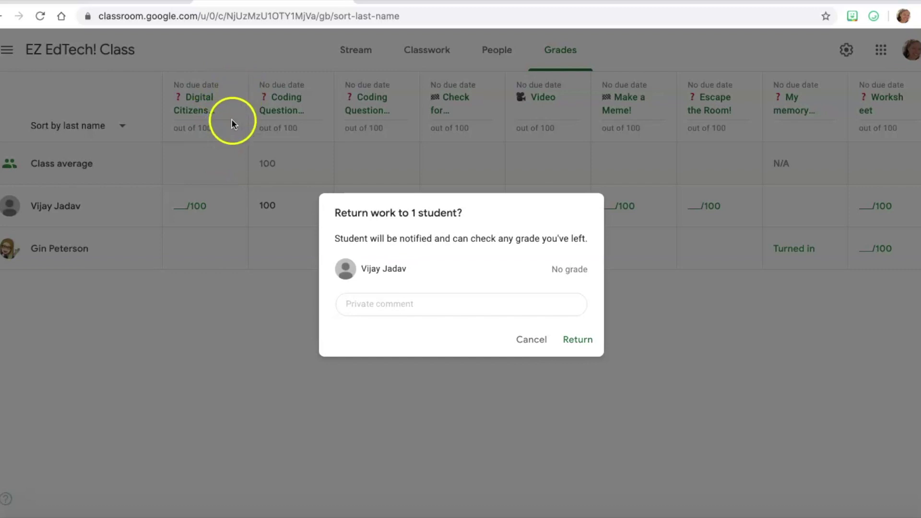
left_click(531, 340)
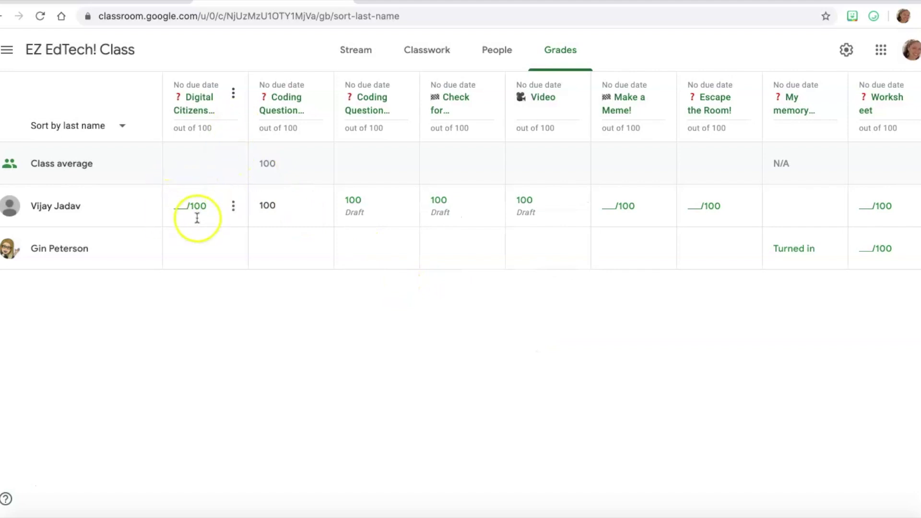
mouse_move(377, 206)
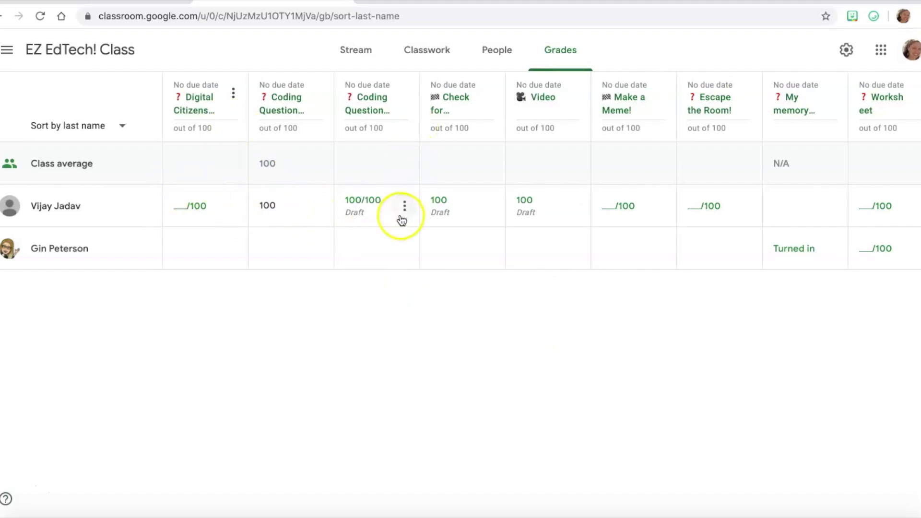
Step: Return all graded work for the Coding Question and Check for assignments
mouse_move(374, 104)
left_click(405, 93)
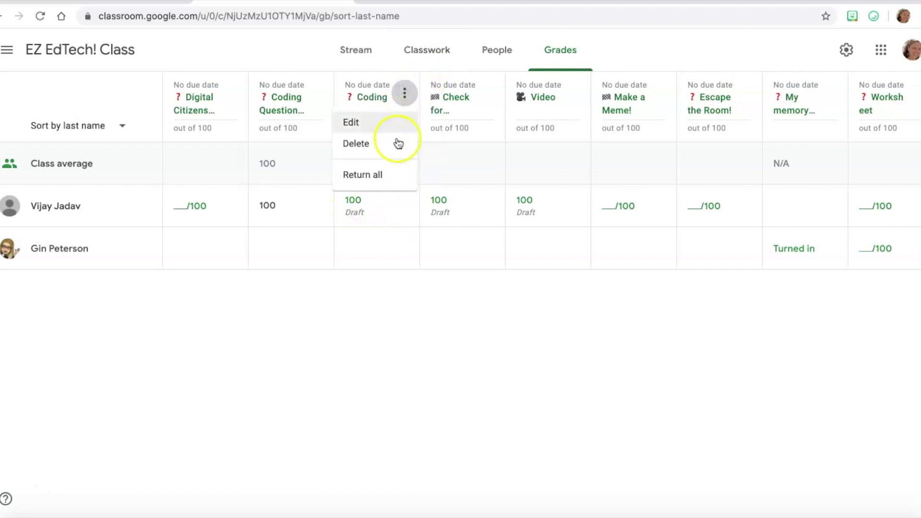
left_click(393, 169)
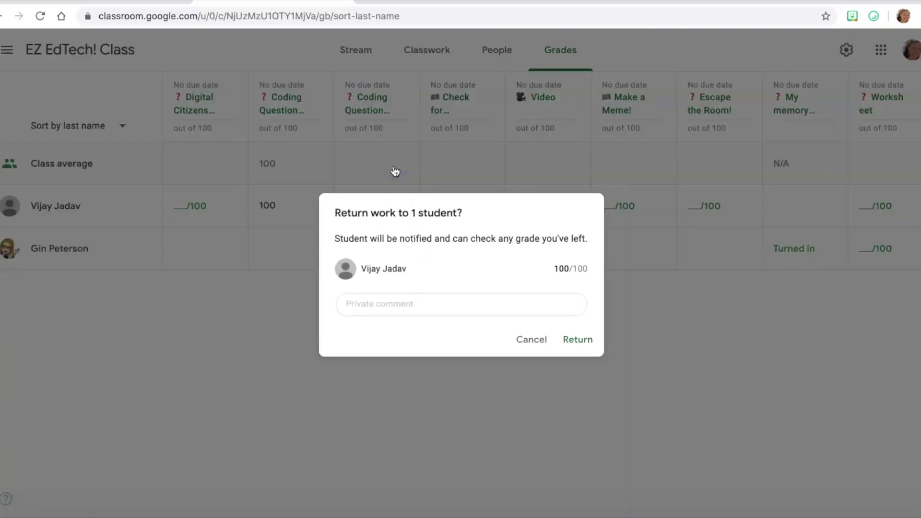
left_click(574, 338)
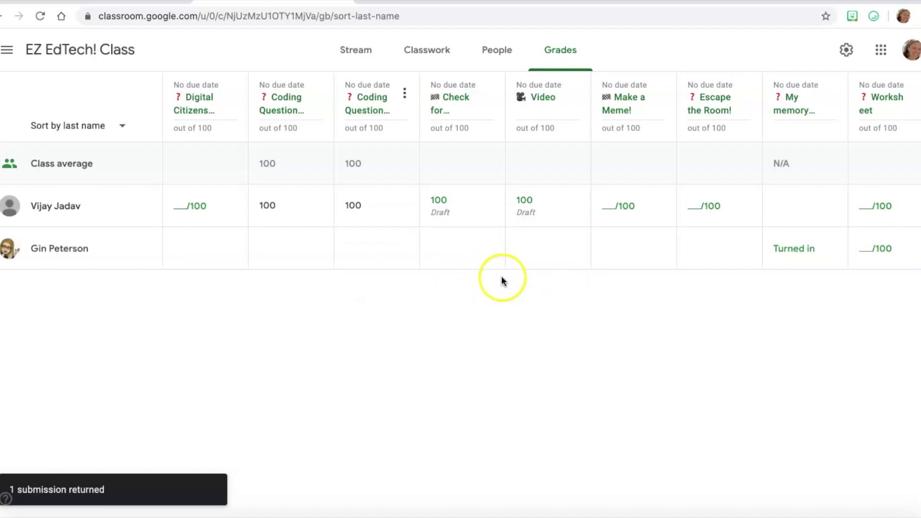
mouse_move(461, 104)
left_click(493, 97)
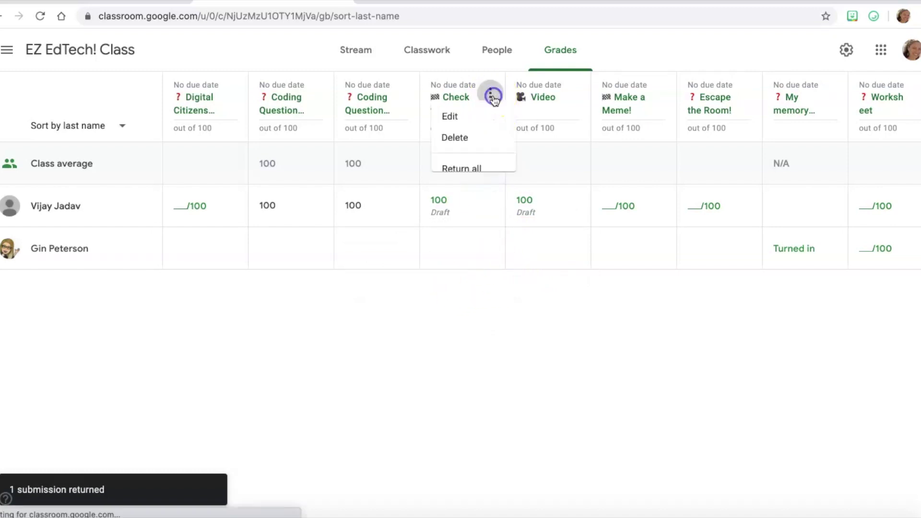
left_click(472, 176)
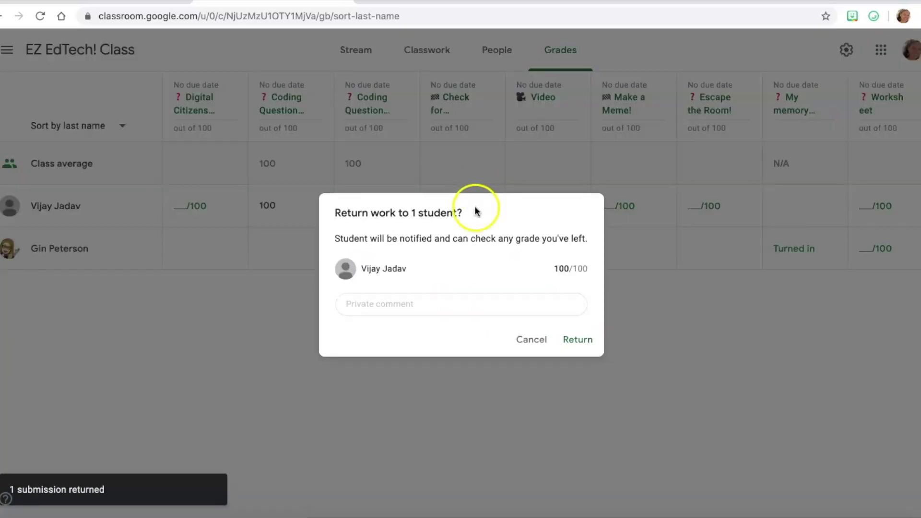
left_click(576, 340)
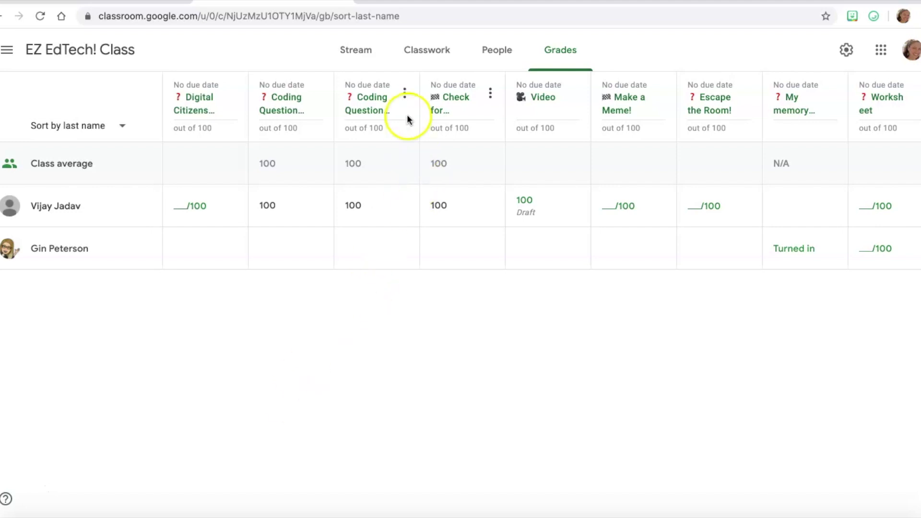
Step: View the People roster, select all students to preview Actions, then deselect them
left_click(497, 50)
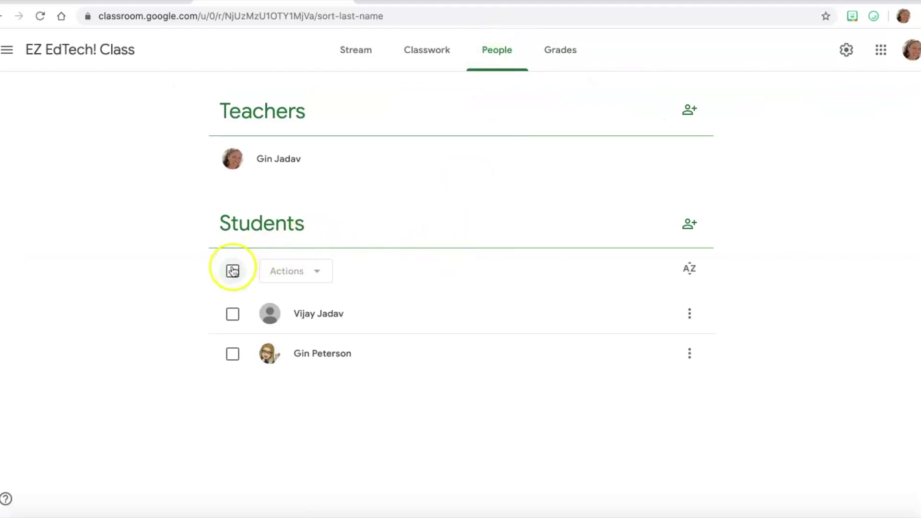
left_click(232, 271)
left_click(310, 272)
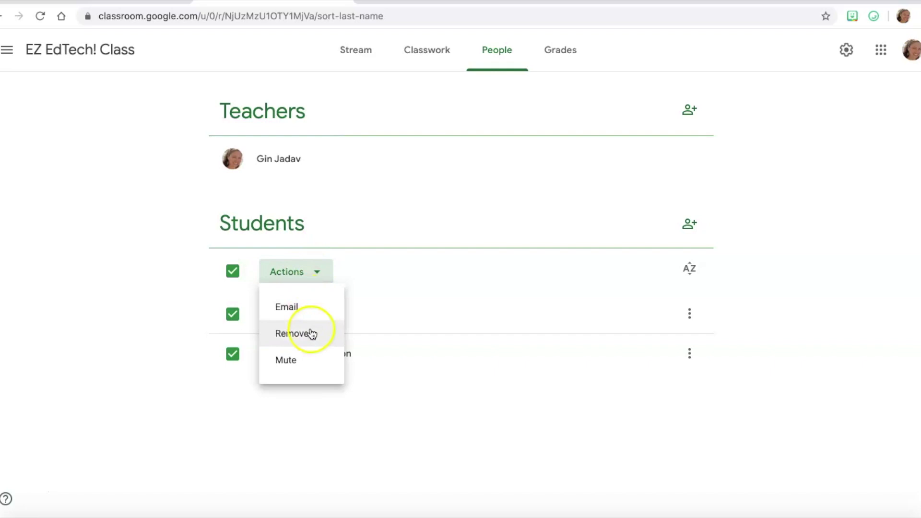
left_click(232, 271)
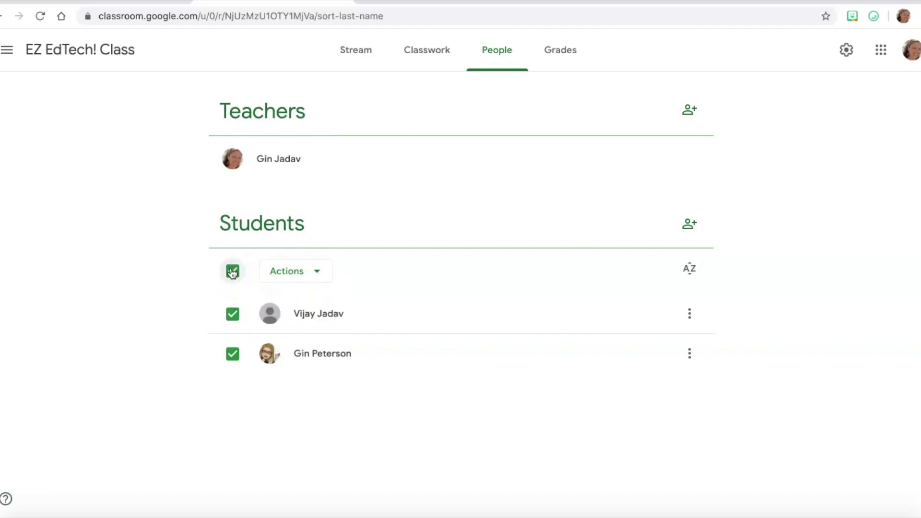
left_click(232, 272)
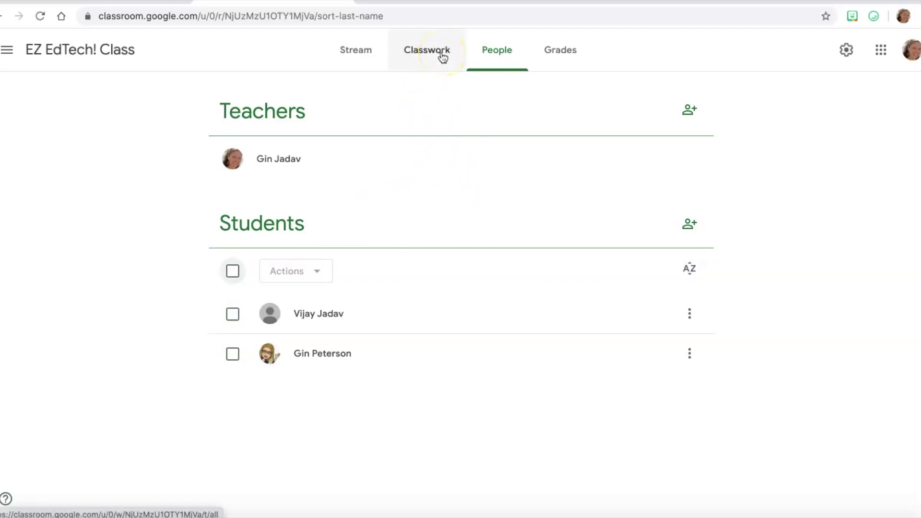
Step: Open the class Google Calendar, dismiss notification prompts, and show EZ EdTech! Class calendar options
left_click(401, 52)
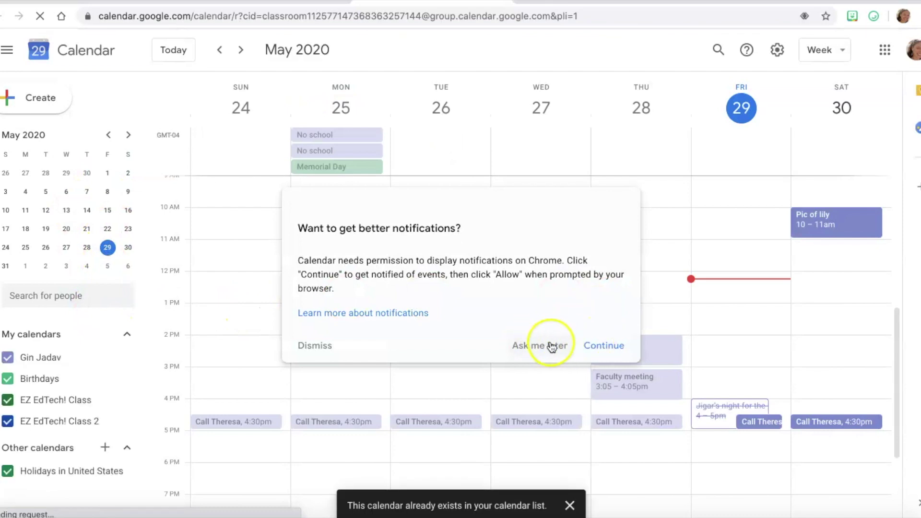
left_click(607, 345)
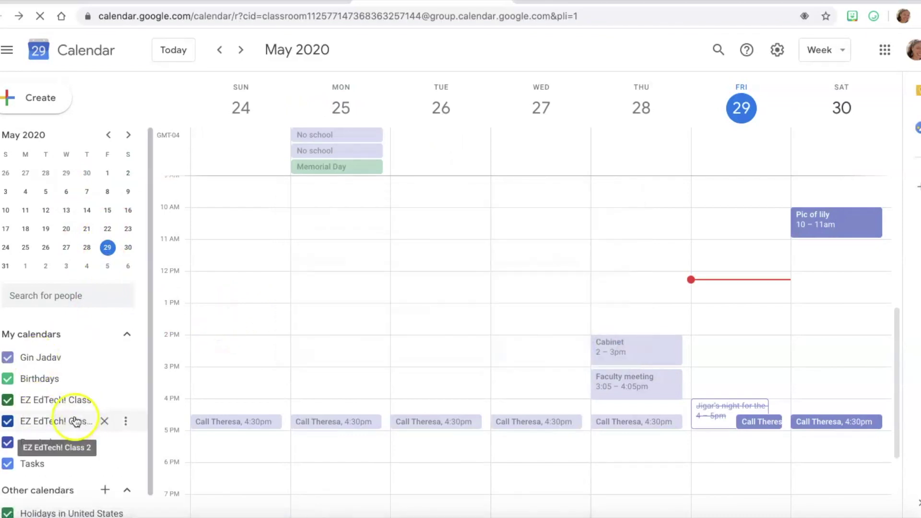
scroll(57, 404, "down", 1)
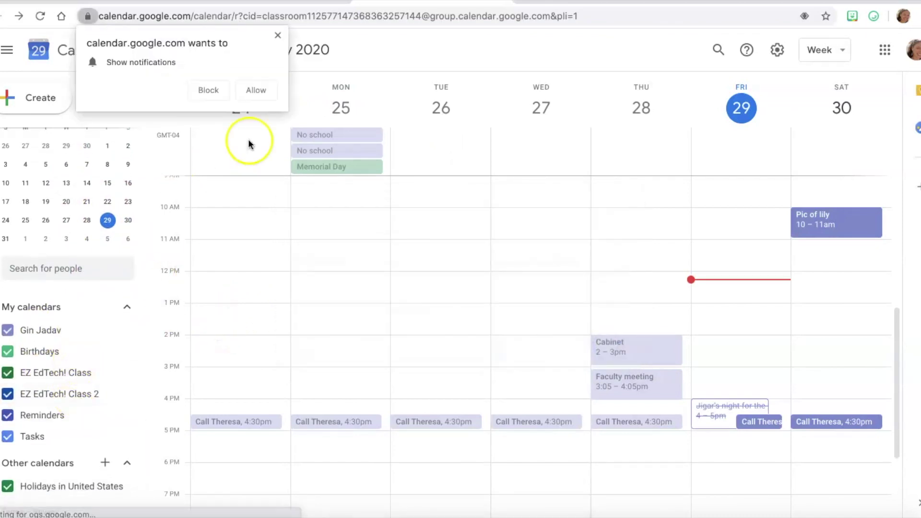
left_click(277, 36)
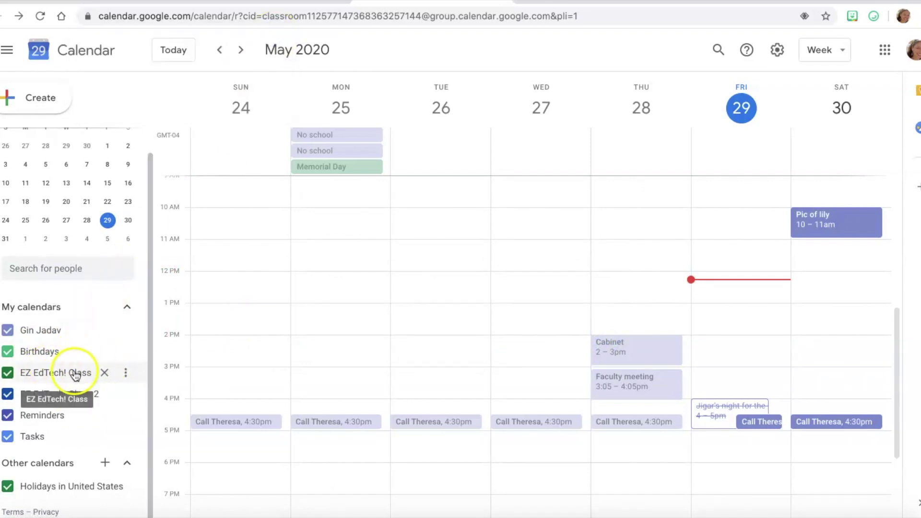
left_click(126, 372)
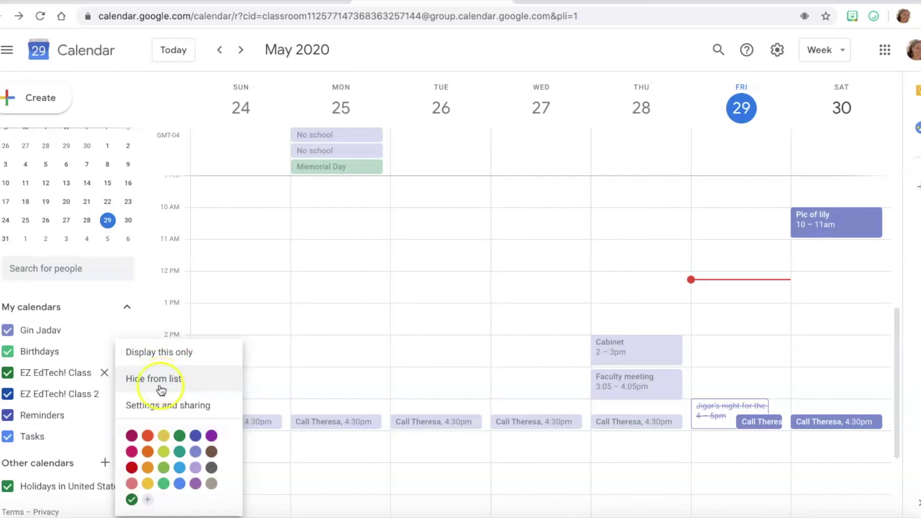
Step: Review the EZ EdTech! Class calendar's Settings and sharing, then return to Classroom
left_click(156, 406)
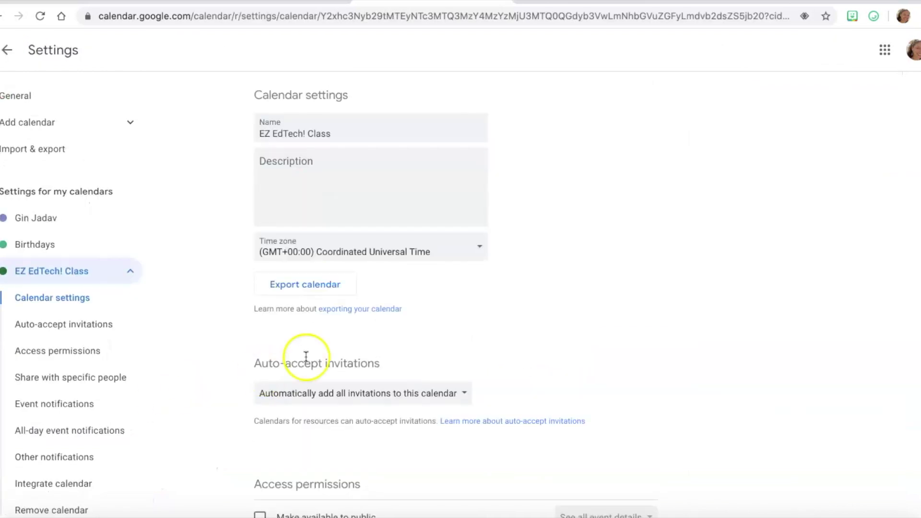
scroll(308, 370, "down", 1)
scroll(306, 371, "down", 2)
scroll(306, 370, "down", 4)
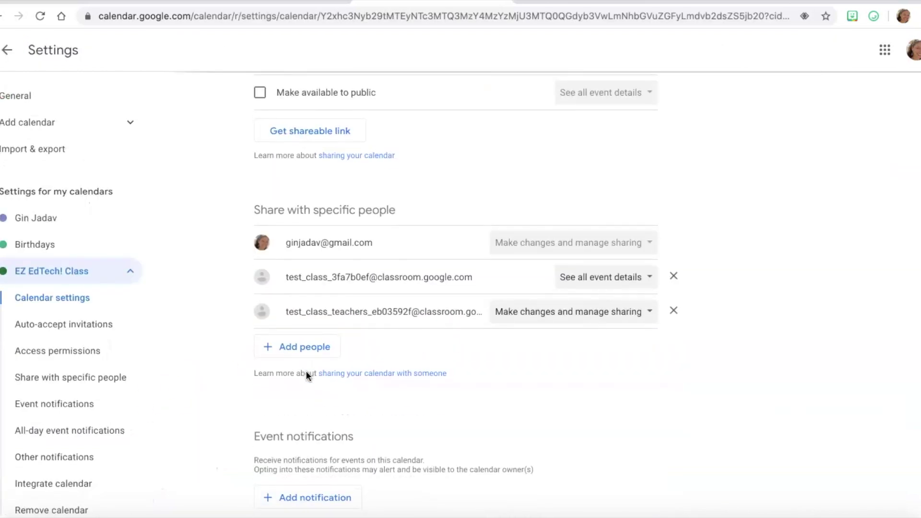
scroll(306, 371, "down", 4)
scroll(306, 371, "down", 5)
scroll(306, 371, "down", 4)
scroll(306, 371, "down", 1)
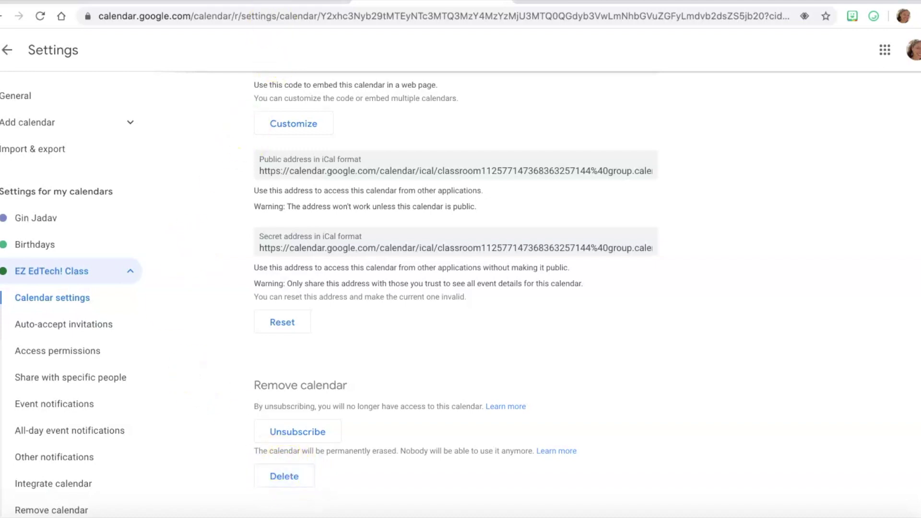
left_click(281, 2)
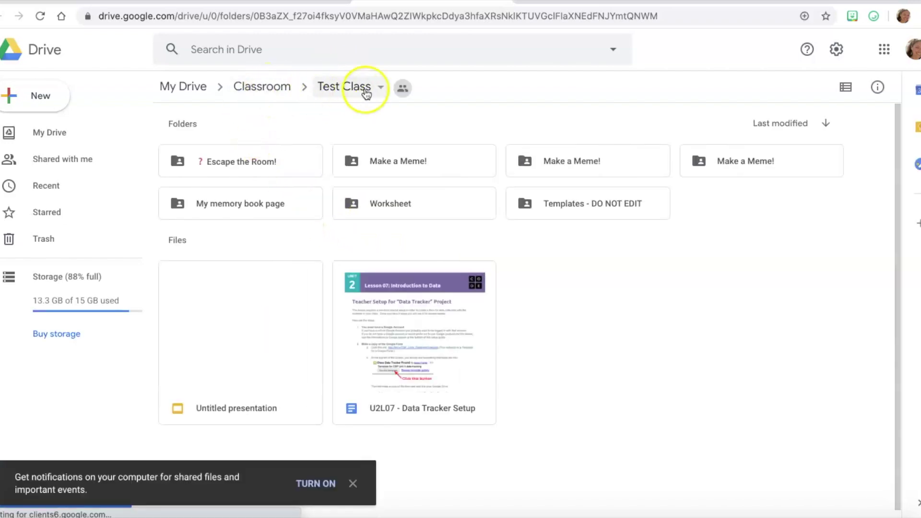
Step: Add an 'Archive' folder inside the Drive Classroom folder and dismiss the New menu
left_click(262, 86)
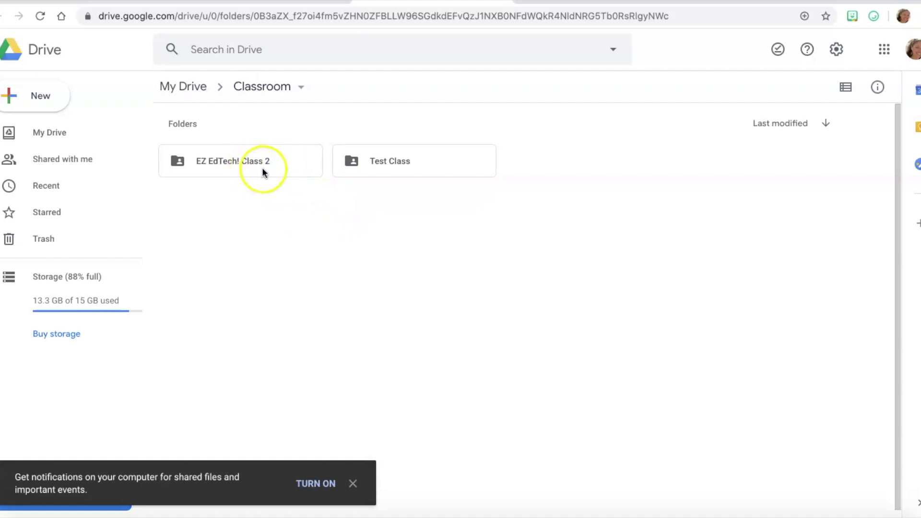
right_click(267, 212)
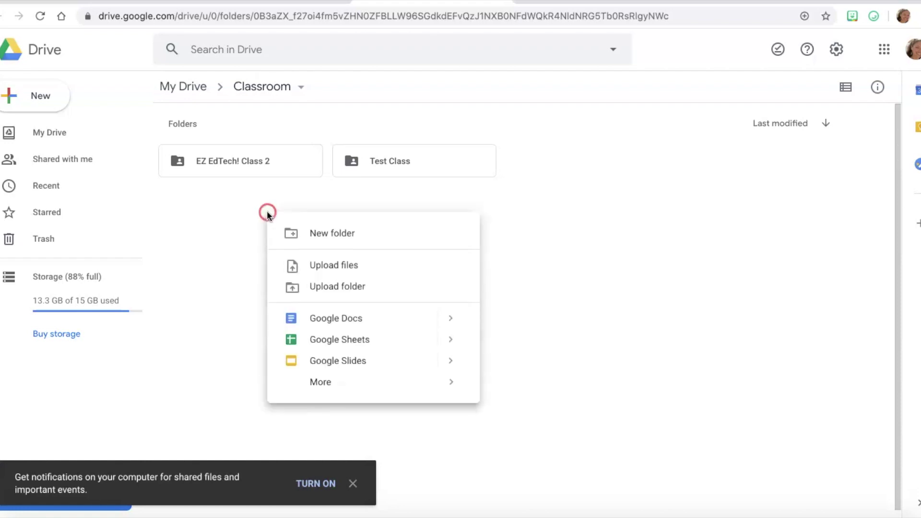
left_click(314, 238)
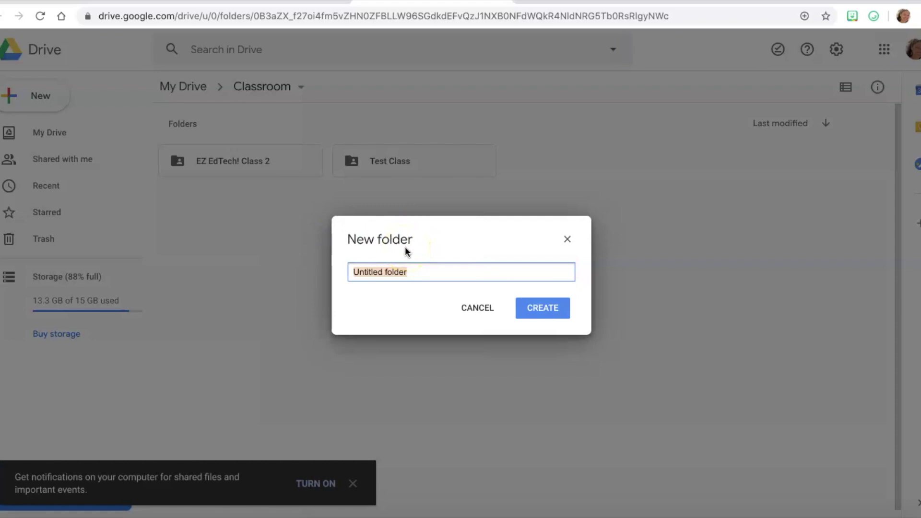
type("Archive")
left_click(540, 309)
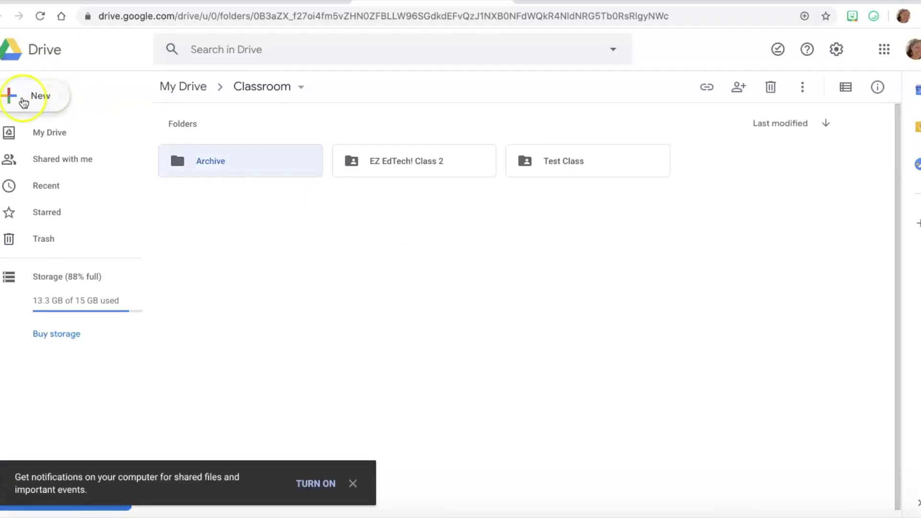
left_click(35, 103)
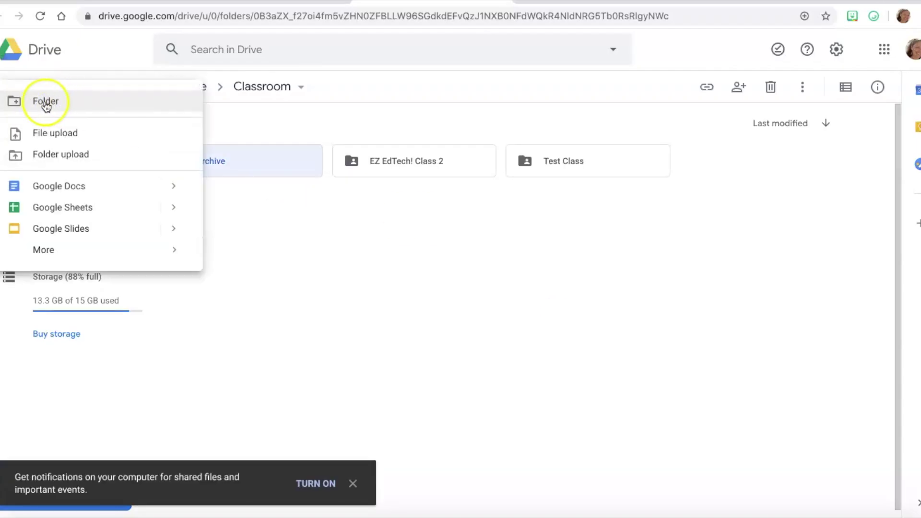
left_click(235, 225)
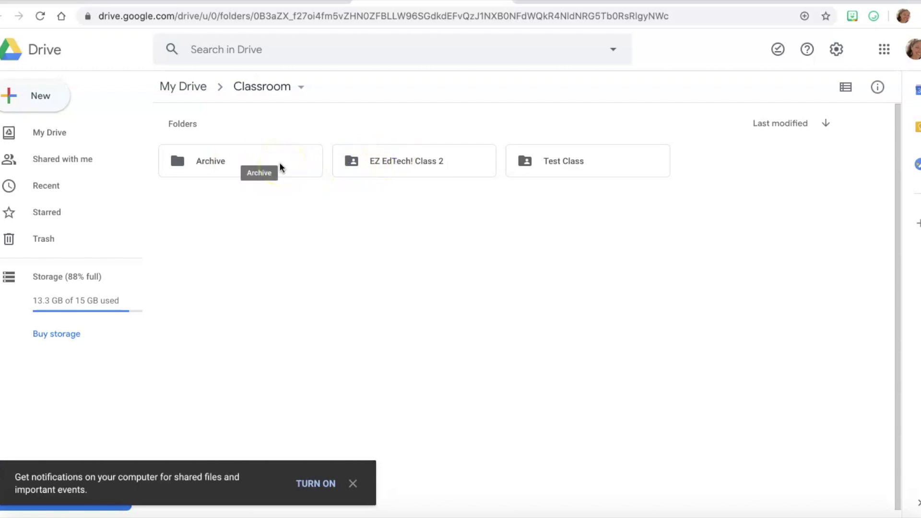
Step: Check the contents of the Archive and Test Class folders
double_click(281, 165)
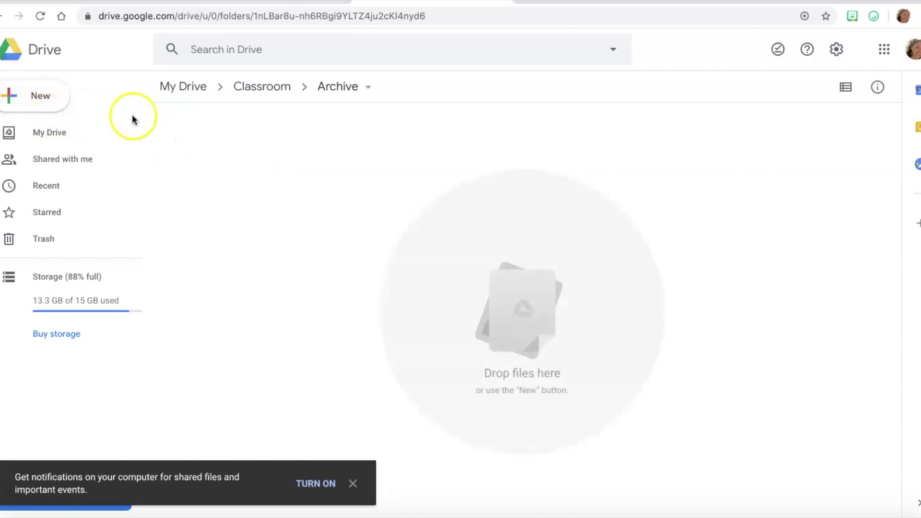
left_click(247, 94)
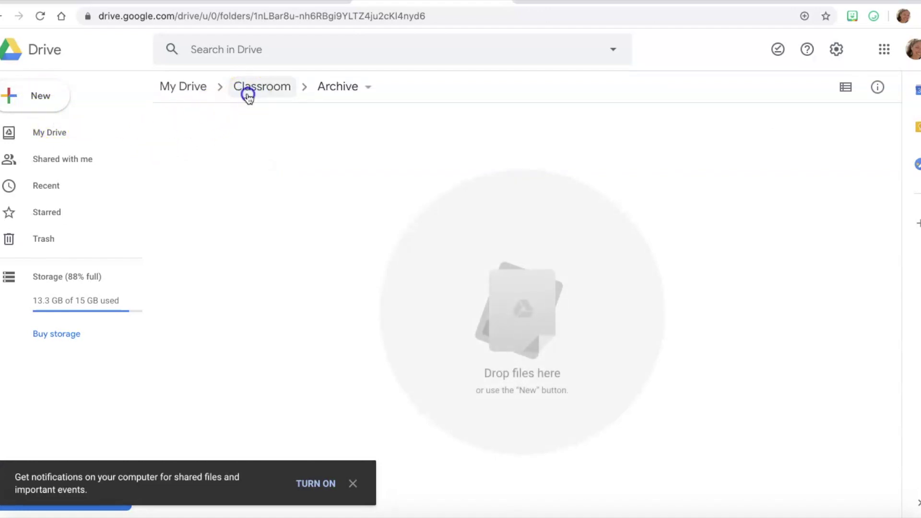
double_click(385, 171)
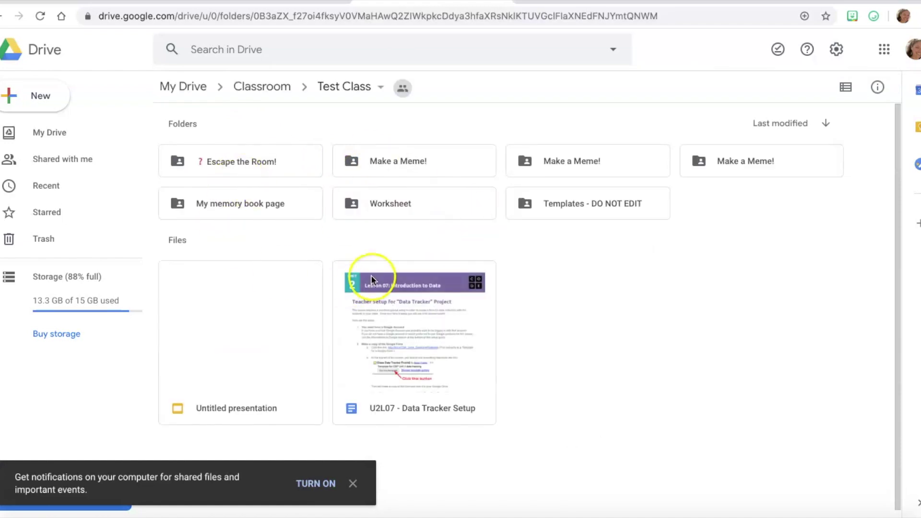
left_click(260, 94)
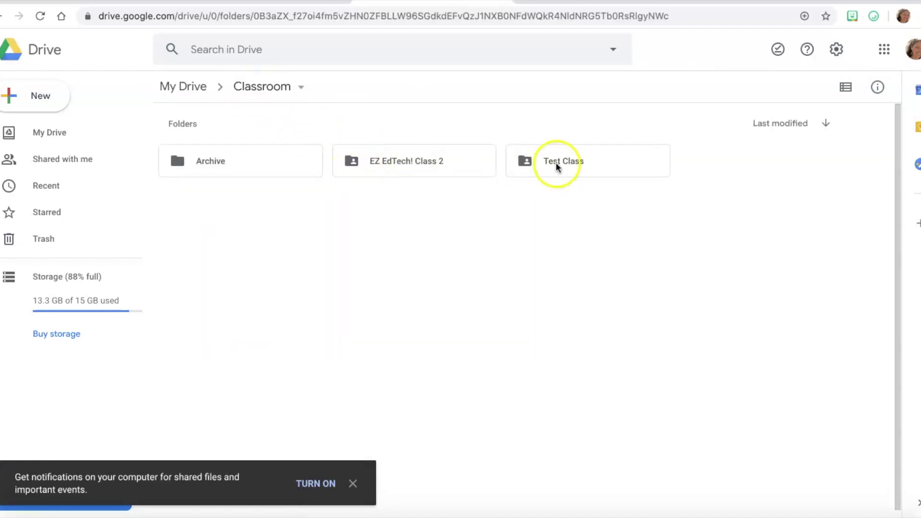
Step: Drag Test Class into Archive and confirm it is inside Archive
mouse_move(554, 165)
left_mouse_down()
mouse_move(503, 193)
mouse_move(217, 167)
left_mouse_up()
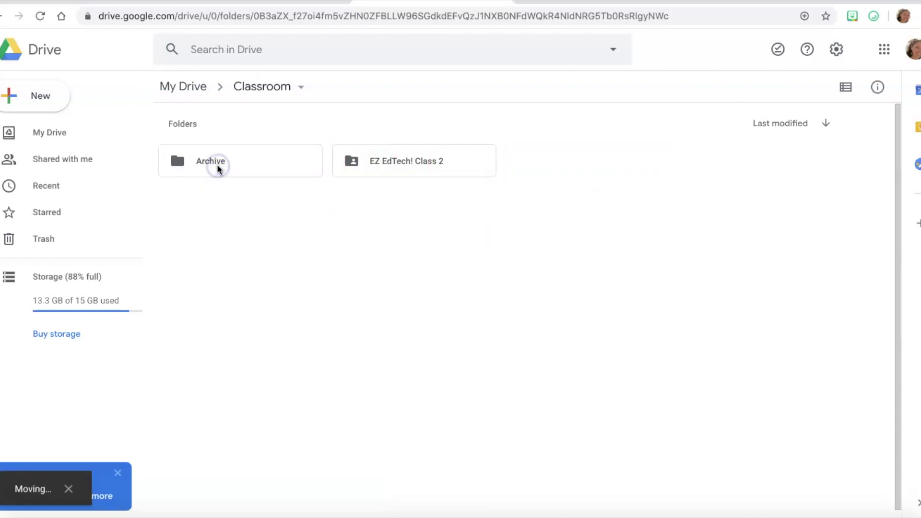
double_click(252, 164)
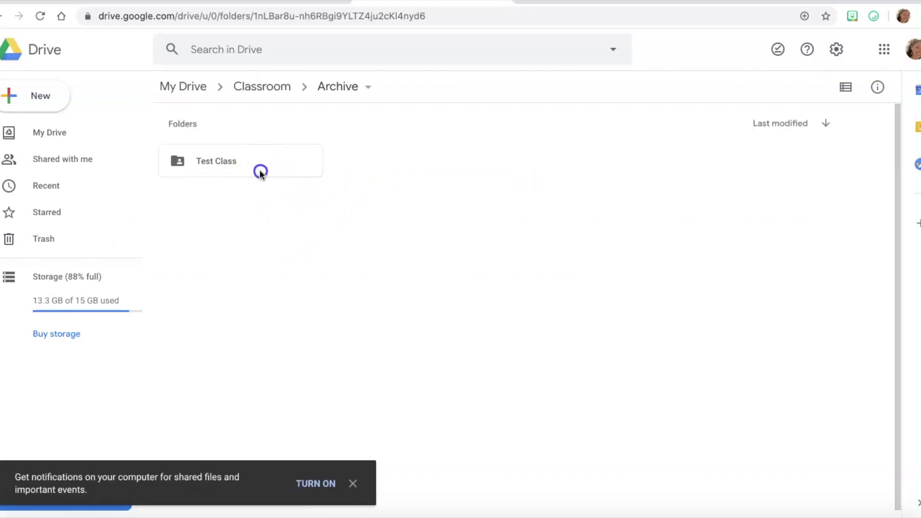
double_click(259, 169)
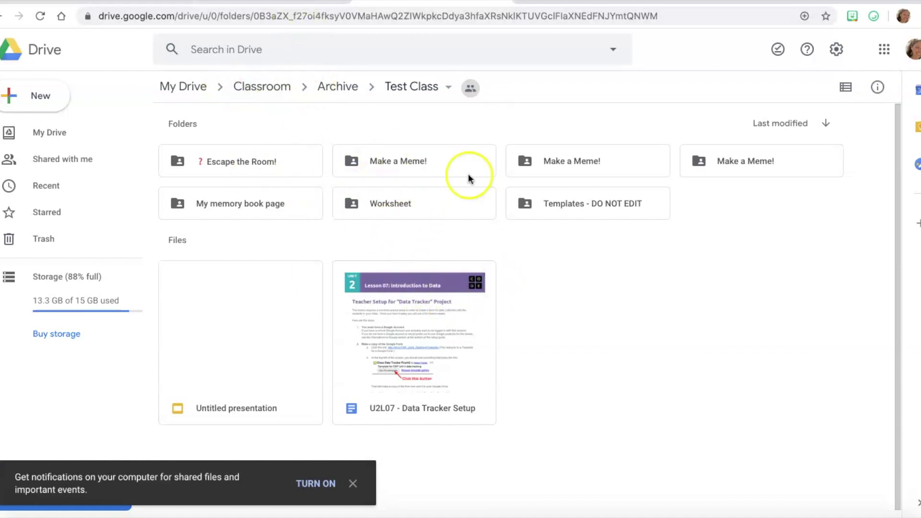
Step: Leave Drive and open the Classes overview from the Classroom main menu
left_click(261, 90)
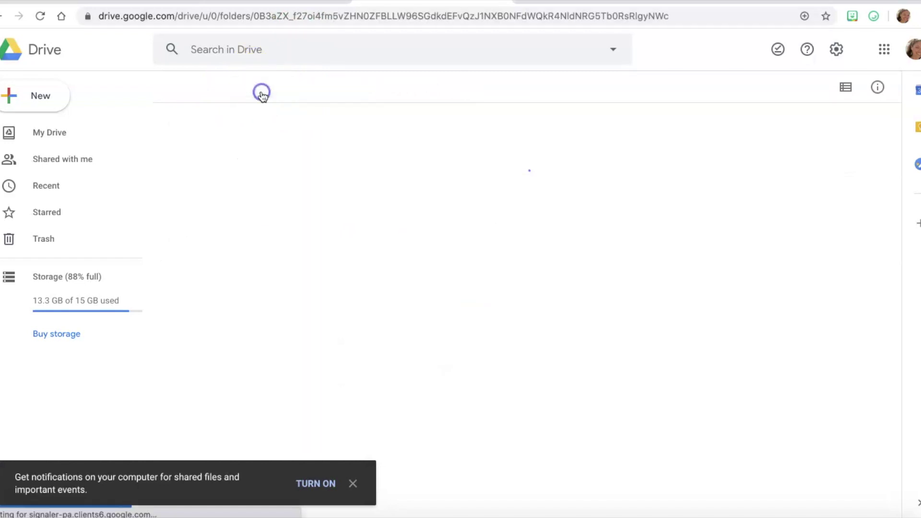
left_click(275, 2)
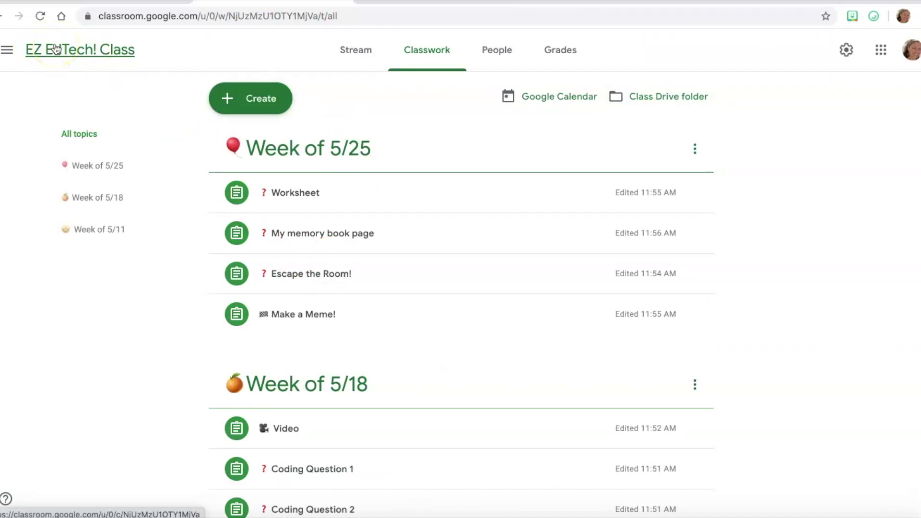
left_click(8, 50)
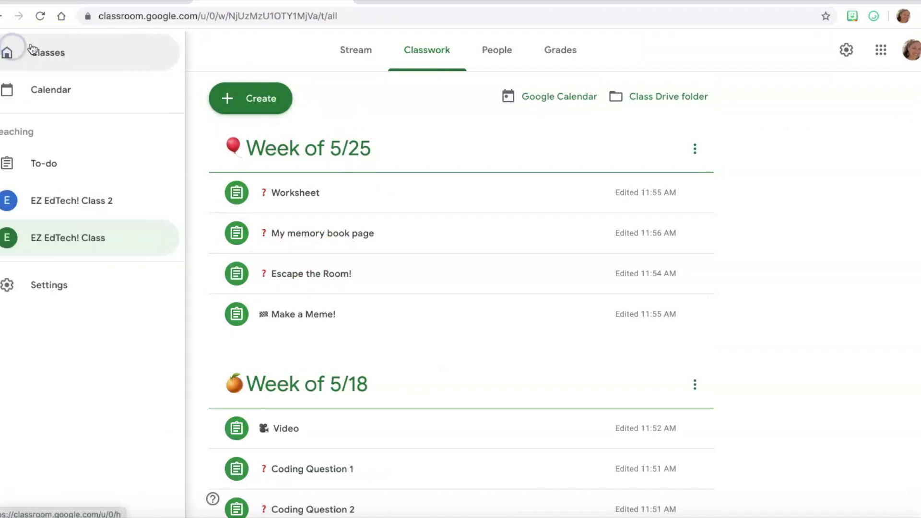
left_click(65, 60)
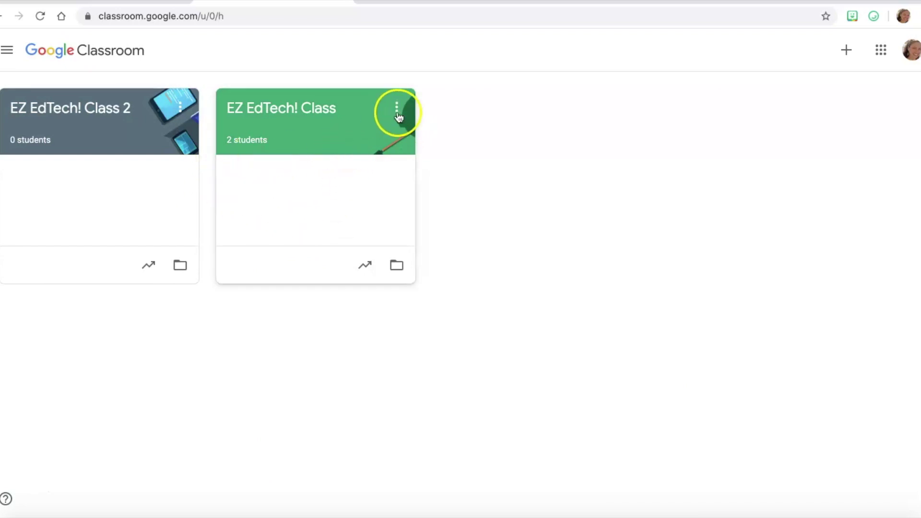
left_click(180, 109)
Step: Copy EZ EdTech! Class 2, replacing the 'Copy of' prefix with '20-21'
left_click(151, 180)
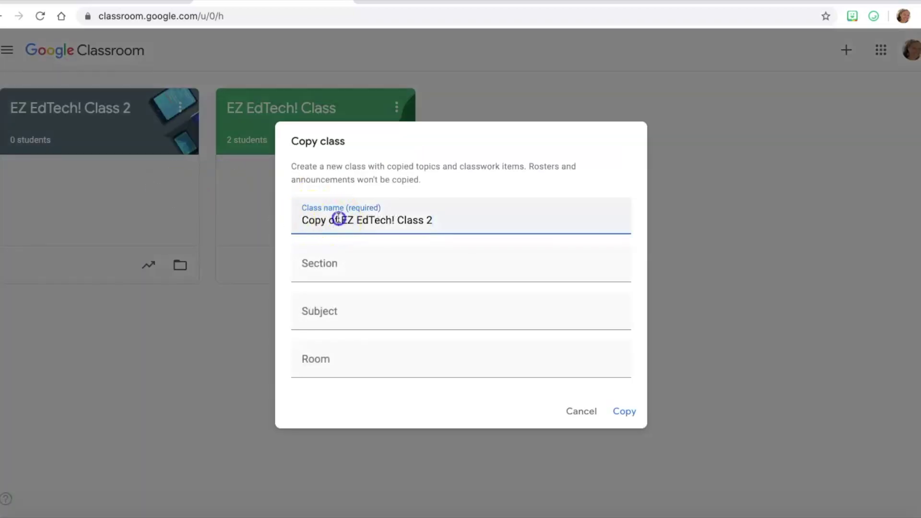
left_click_drag(340, 220, 308, 217)
type("20-21")
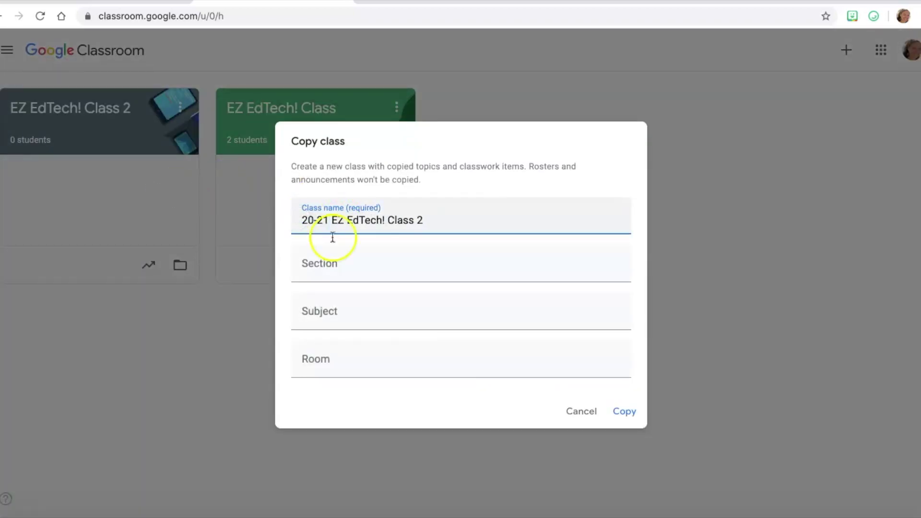
left_click(623, 411)
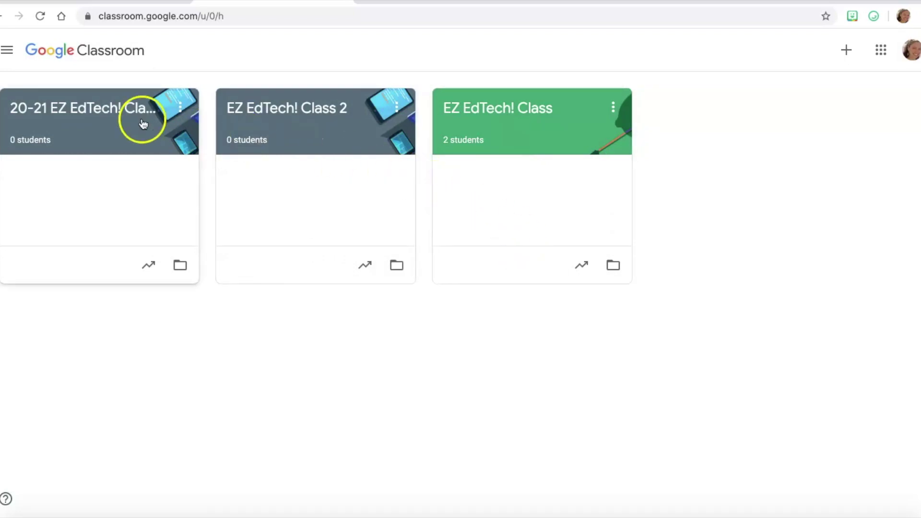
left_click(117, 121)
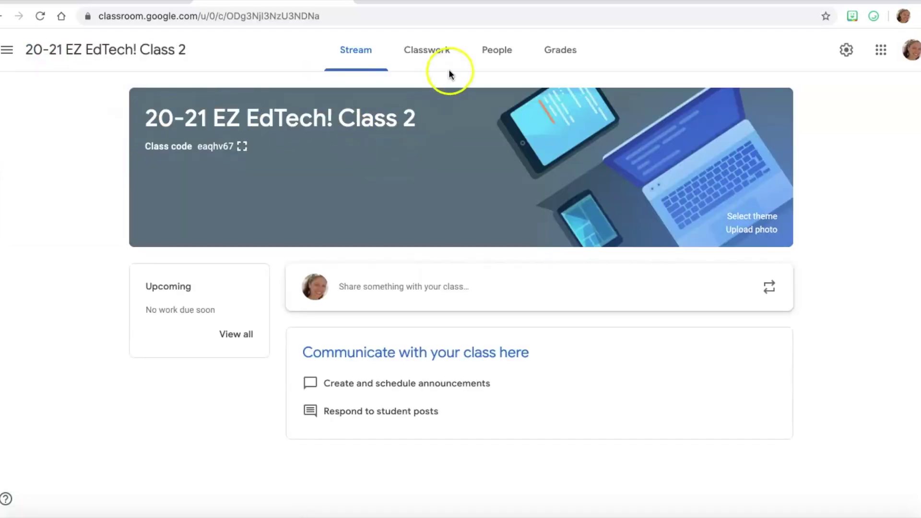
left_click(504, 57)
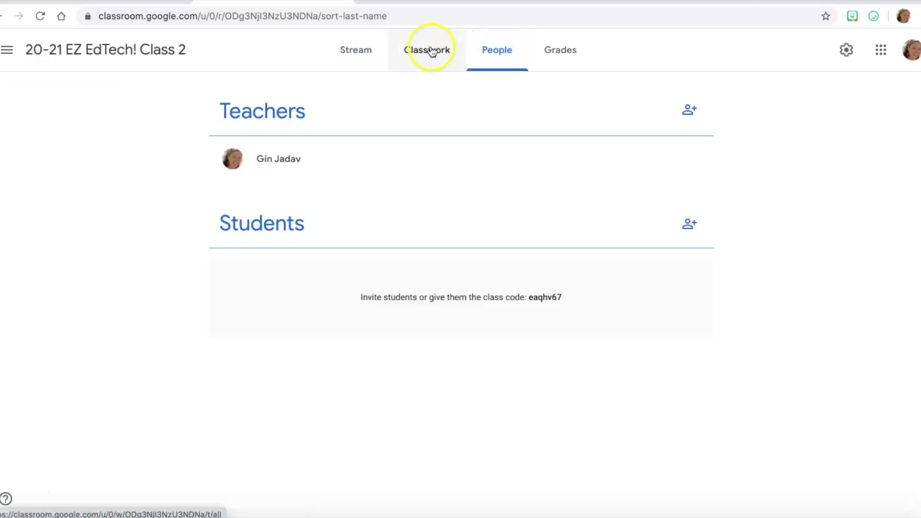
left_click(370, 47)
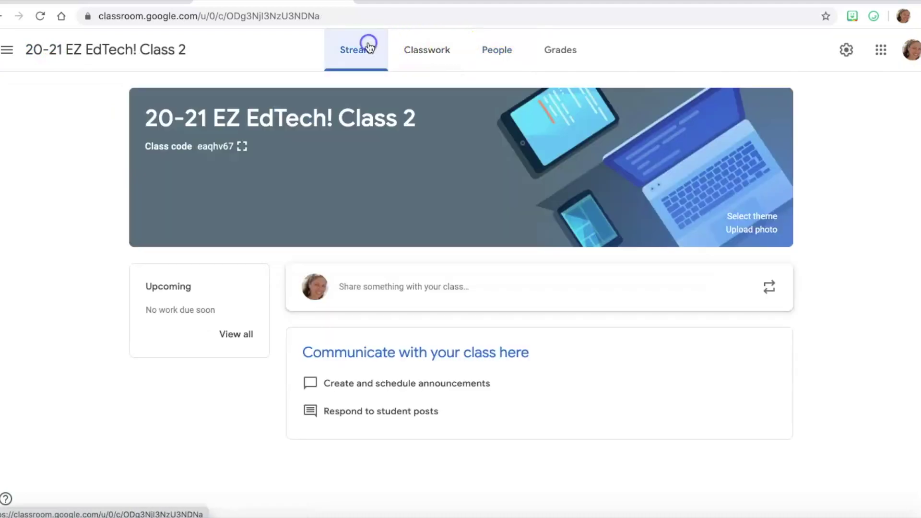
left_click(444, 58)
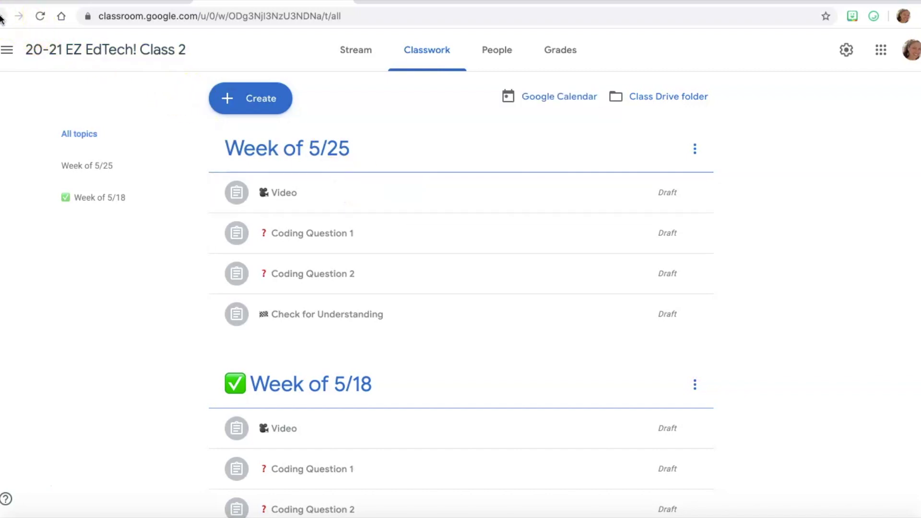
left_click(7, 50)
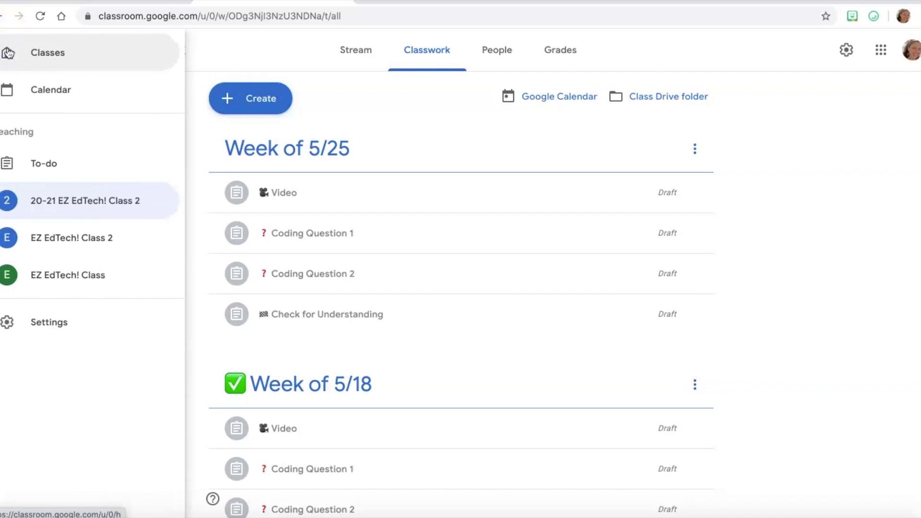
left_click(8, 52)
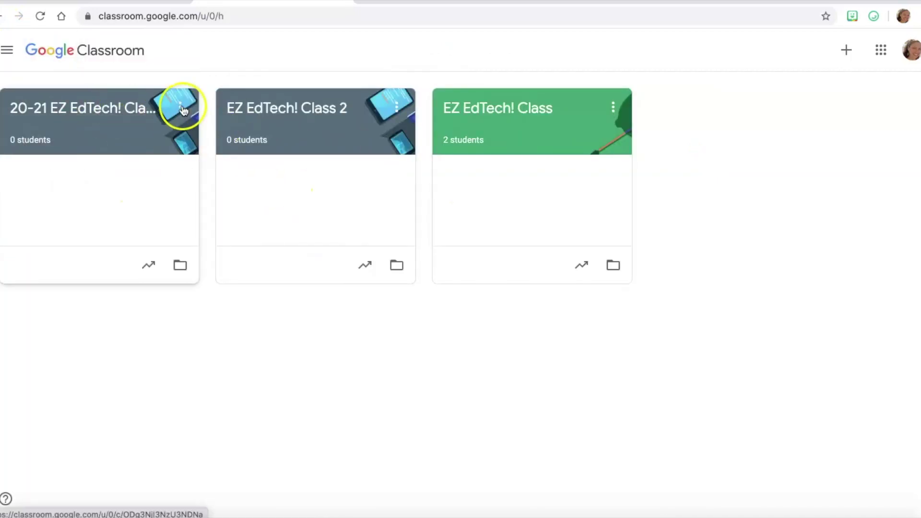
Step: Archive EZ EdTech! Class from its card menu and confirm the dialog
left_click(618, 117)
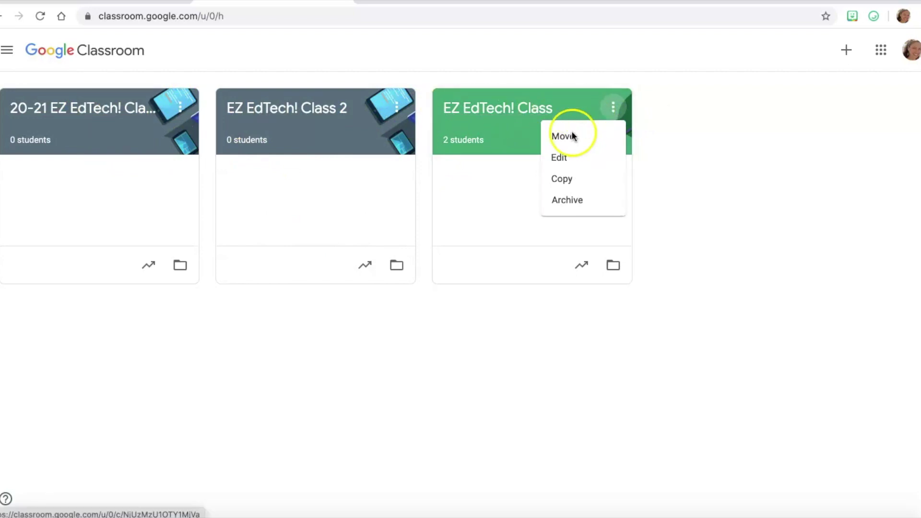
left_click(569, 200)
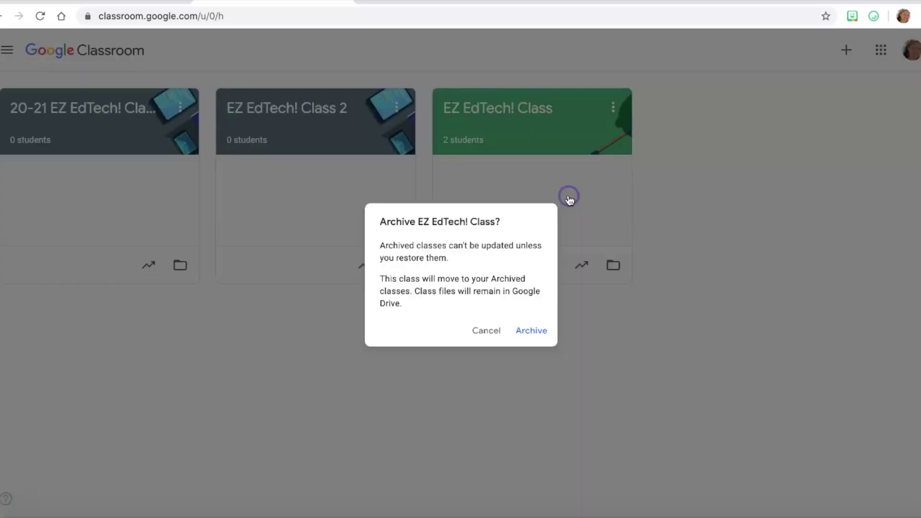
left_click(550, 334)
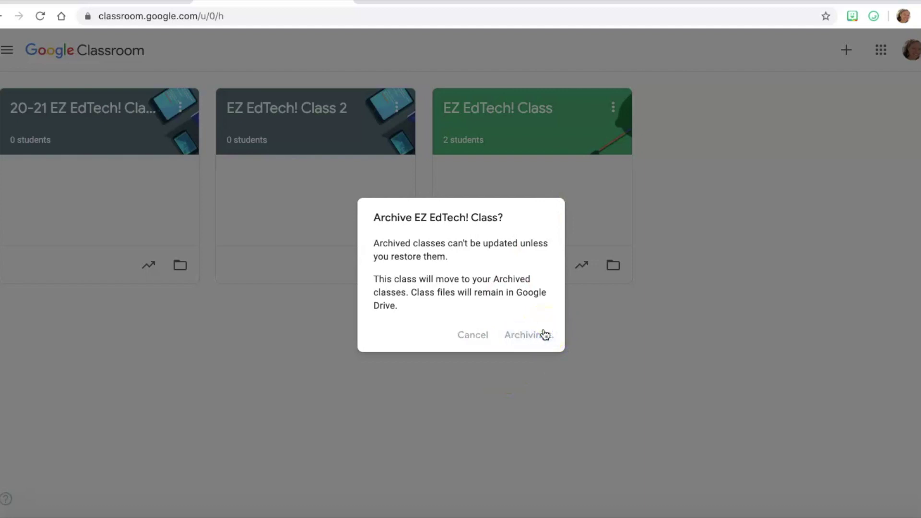